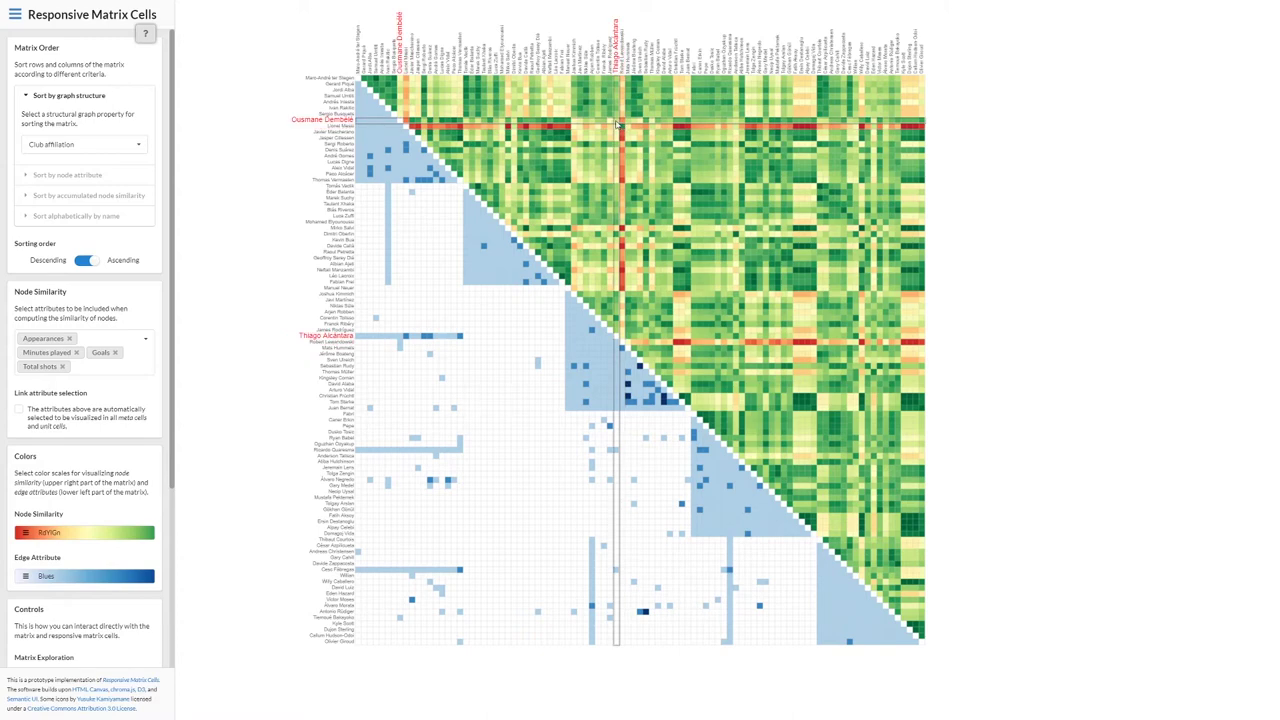
Expand Messi's cells and drag the bar-chart block out to five rows (down to Sergi Roberto) and six columns
{"action": "left_click", "coordinate": [628, 133]}
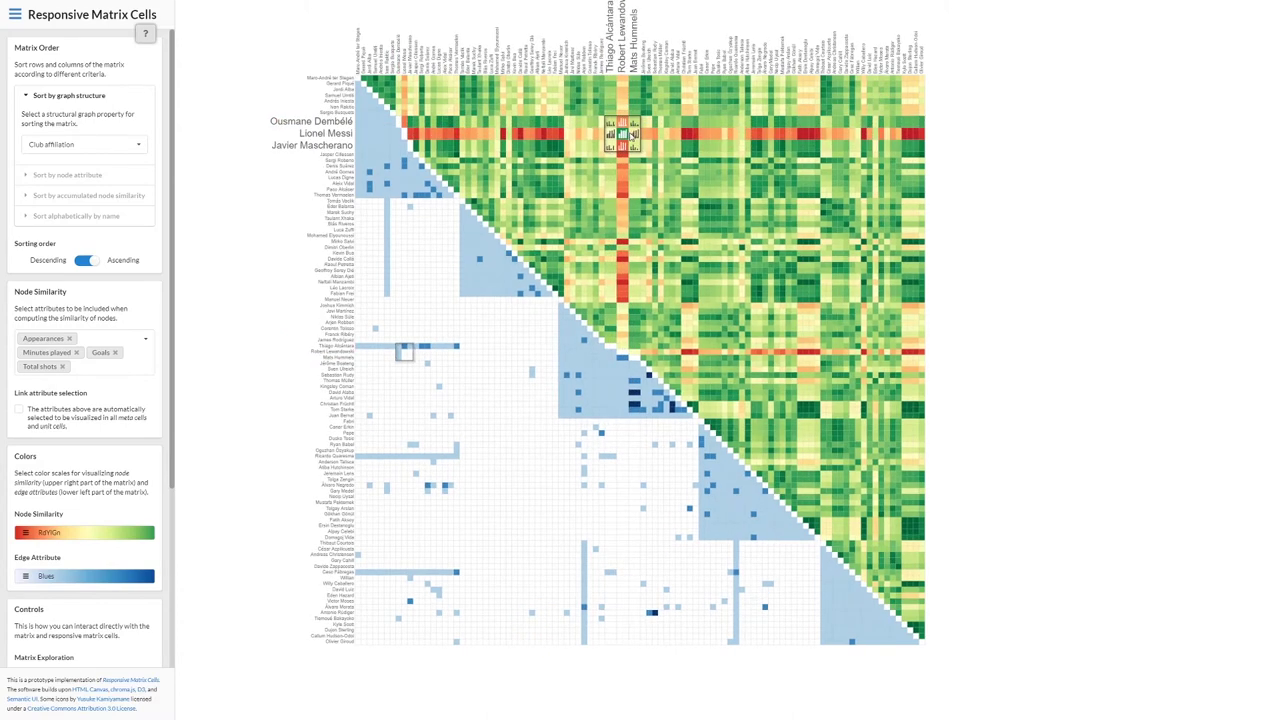
{"action": "left_click_drag", "start_coordinate": [641, 150], "coordinate": [709, 225]}
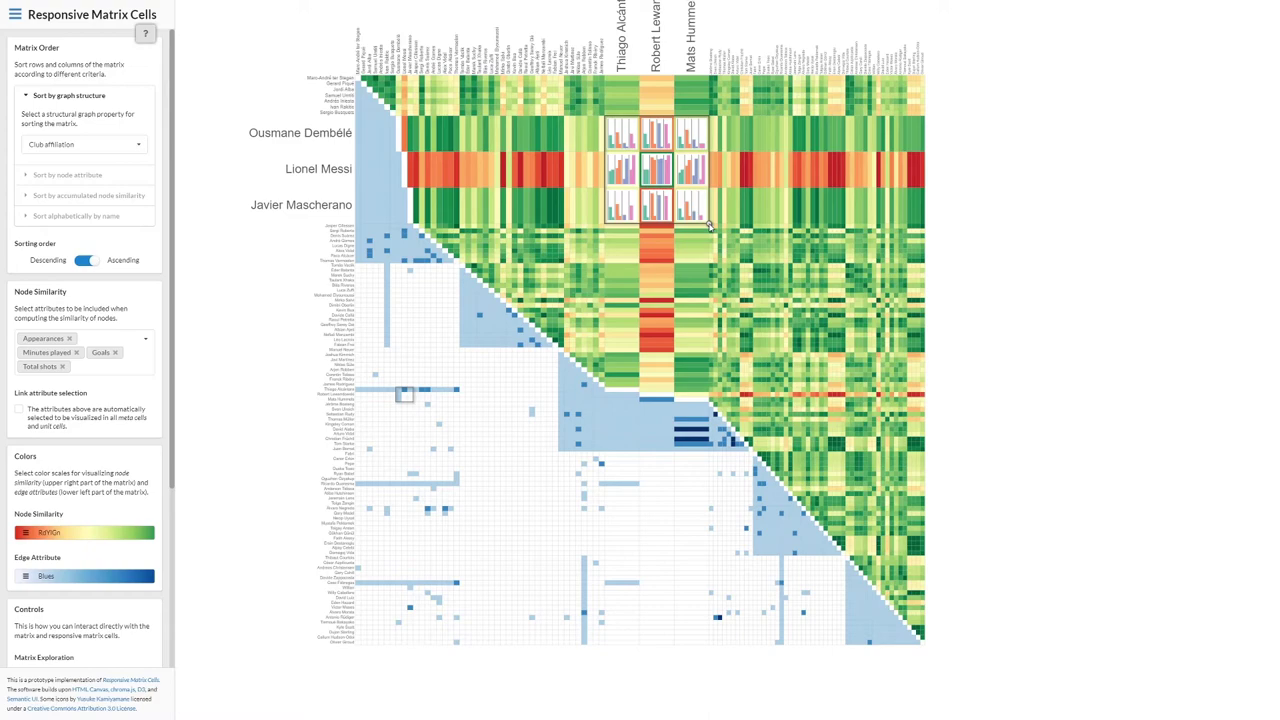
{"action": "scroll", "coordinate": [651, 196], "scroll_direction": "up", "scroll_amount": 5}
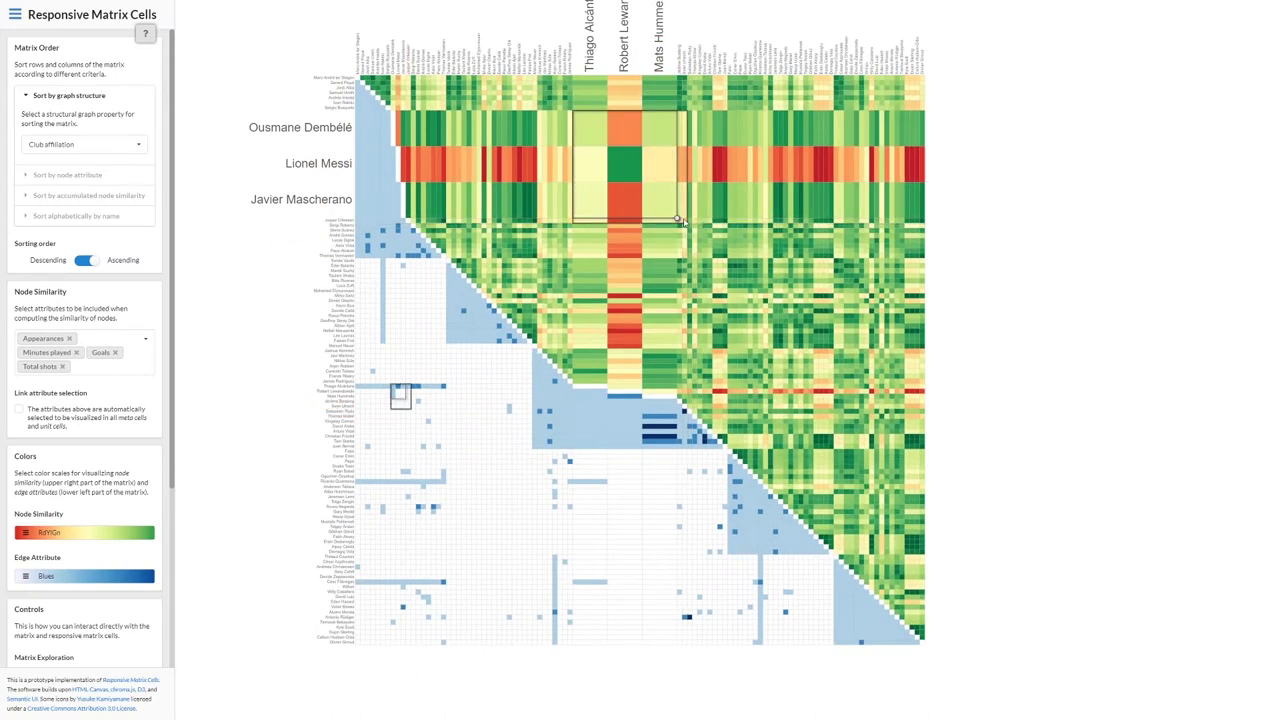
{"action": "left_click_drag", "start_coordinate": [690, 222], "coordinate": [690, 234]}
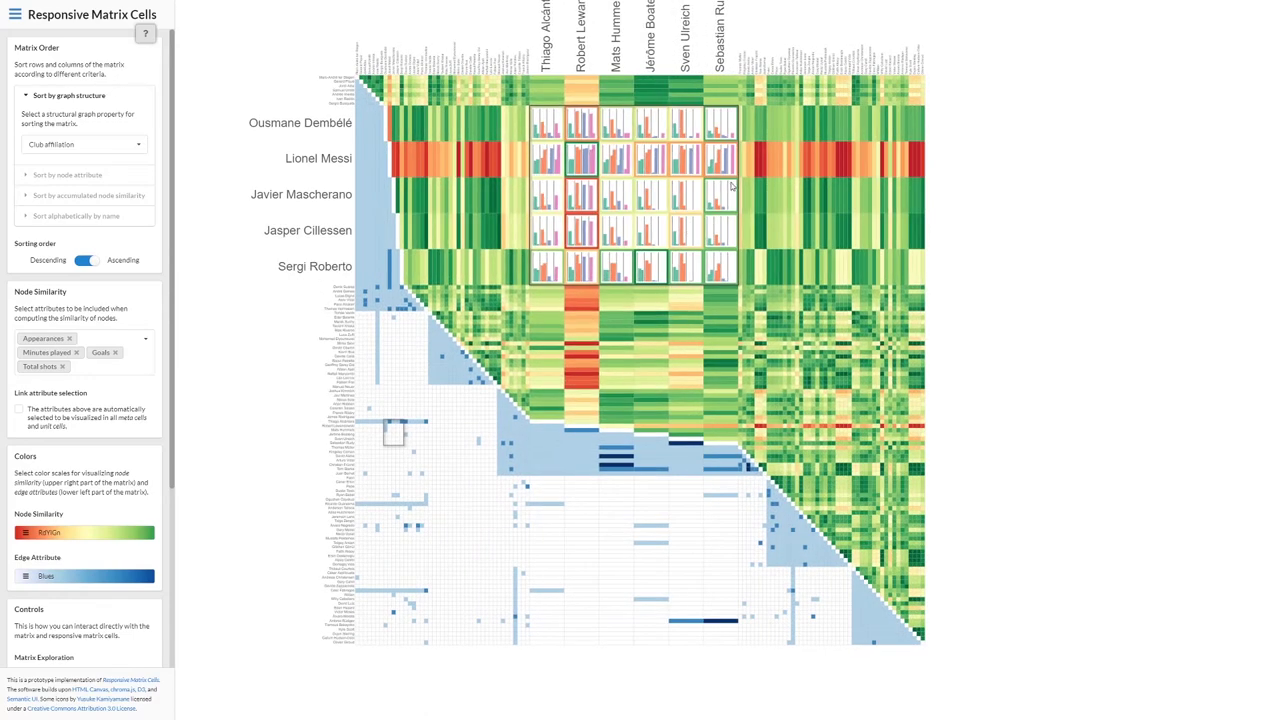
Switch the block's Unit cell setting to Meta cell and add Ball possession to its attributes
{"action": "right_click", "coordinate": [732, 187]}
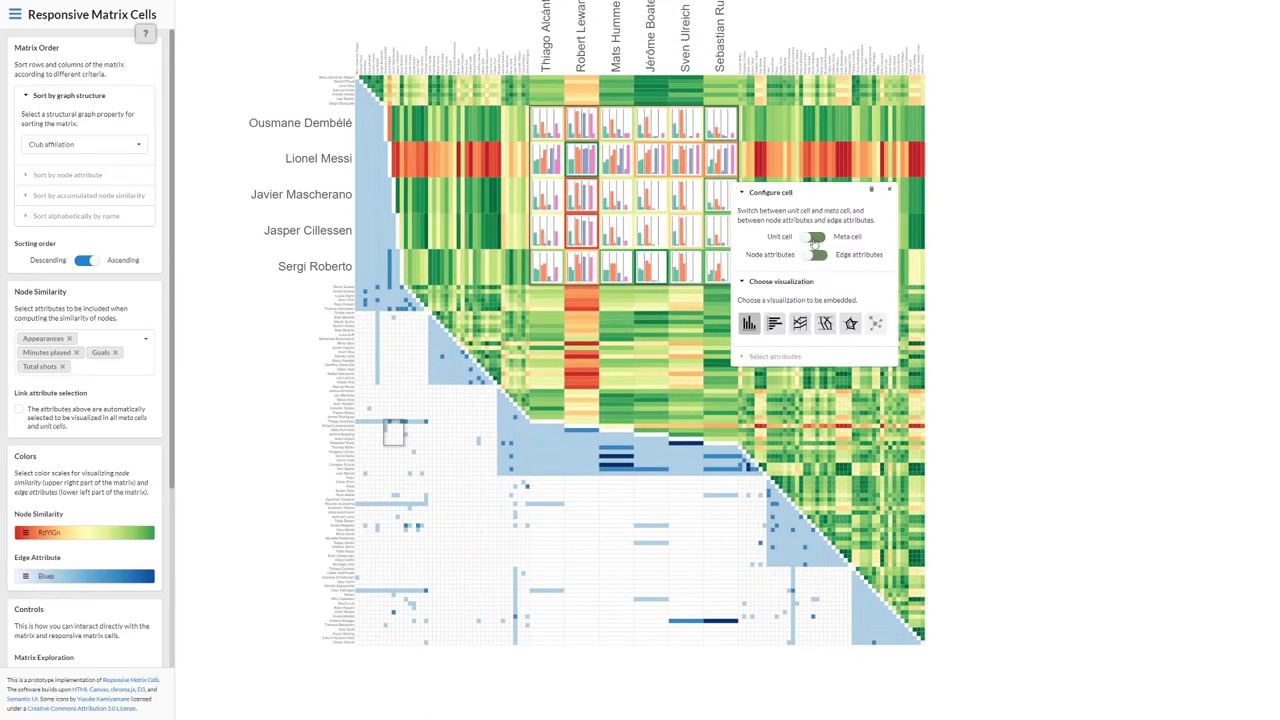
{"action": "left_click", "coordinate": [816, 240]}
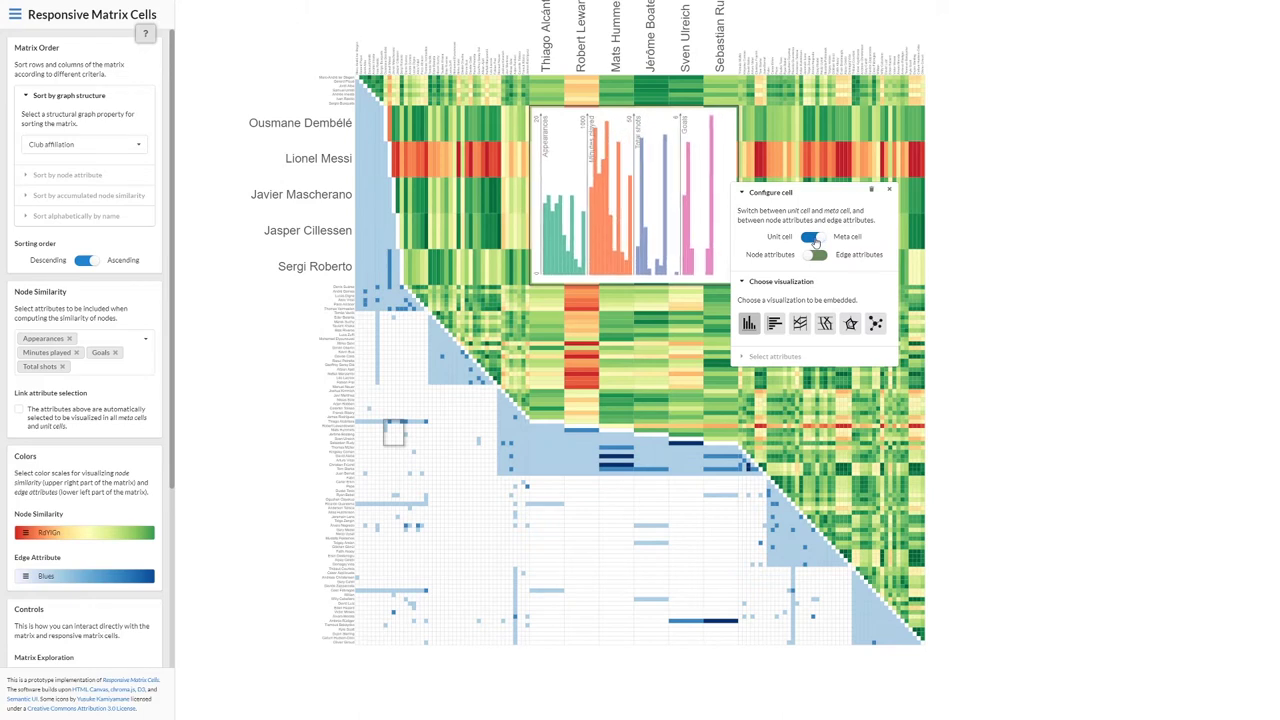
{"action": "left_click", "coordinate": [772, 356]}
{"action": "left_click", "coordinate": [881, 396]}
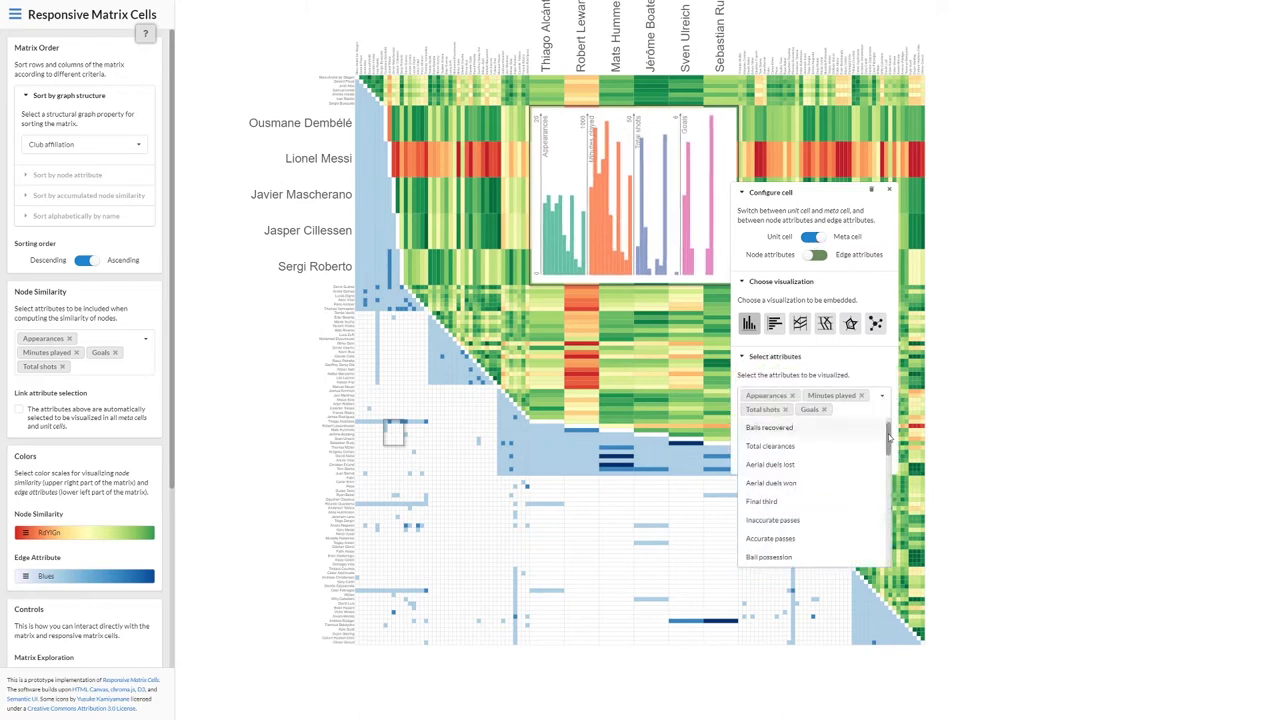
{"action": "left_click_drag", "start_coordinate": [890, 435], "coordinate": [893, 460]}
{"action": "left_click", "coordinate": [769, 457]}
{"action": "left_click", "coordinate": [775, 356]}
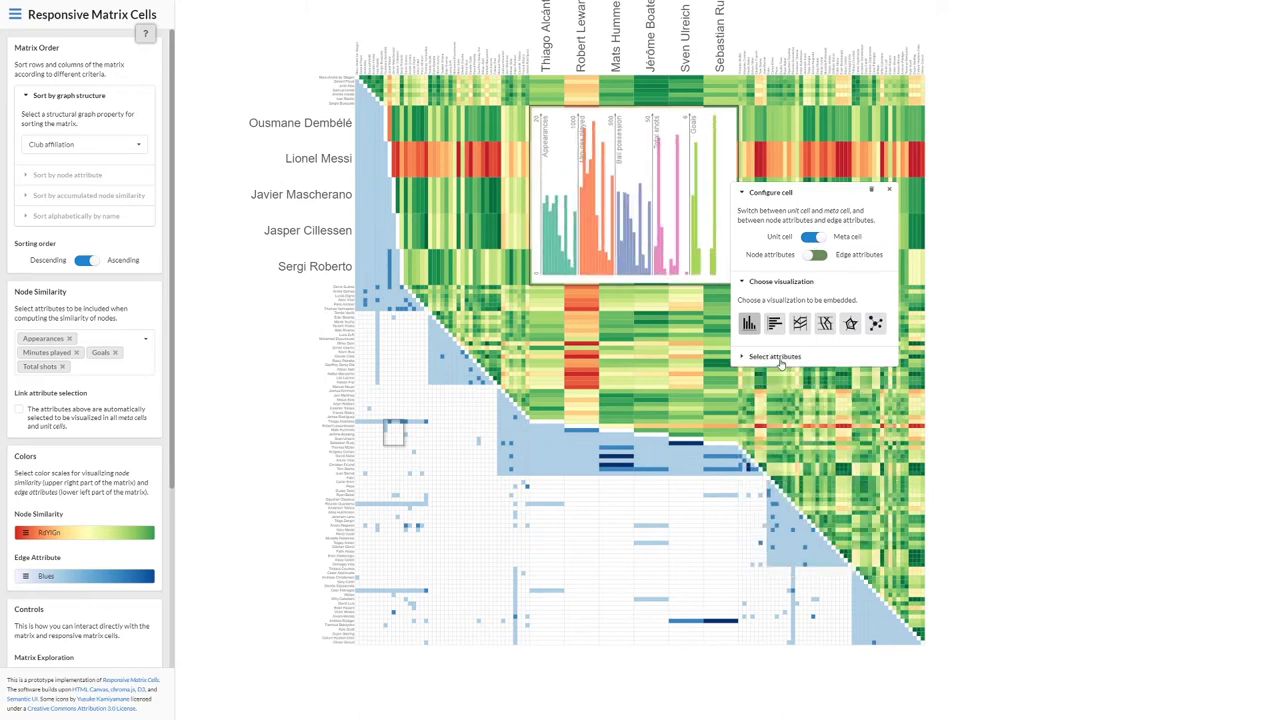
{"action": "left_click", "coordinate": [889, 189]}
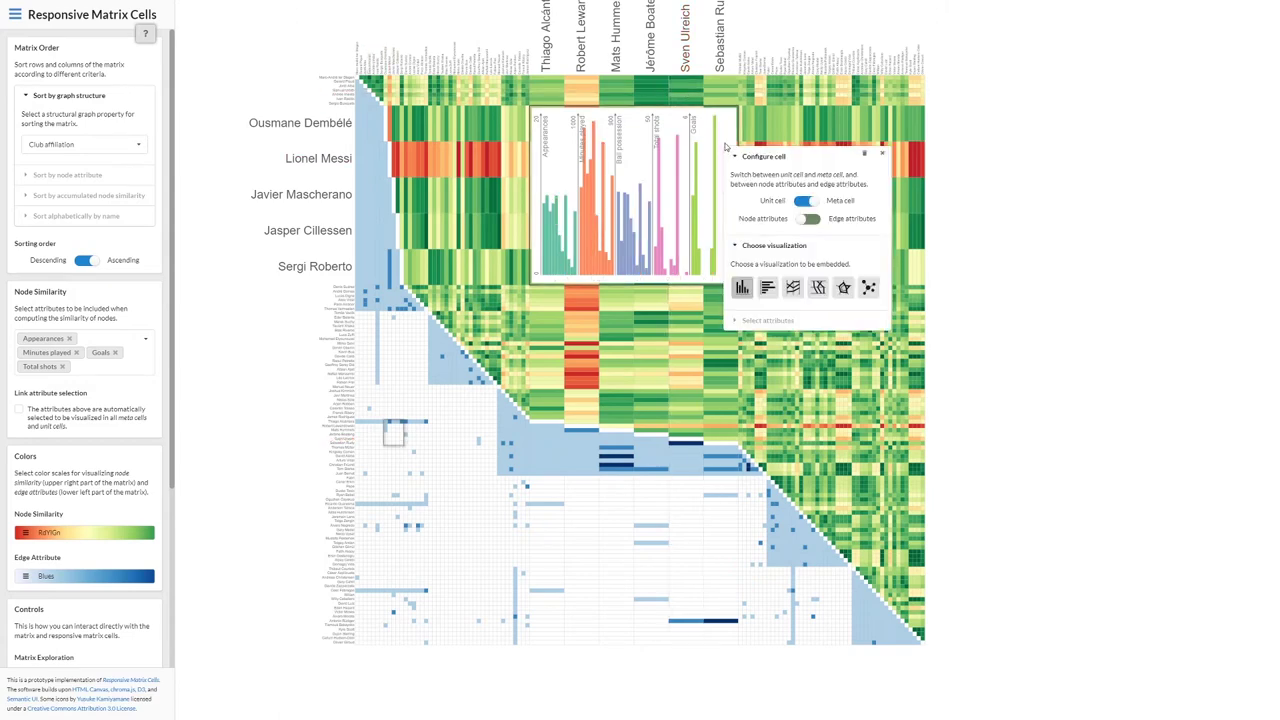
Switch the meta cell to Edge attributes and display it as a node-link diagram
{"action": "left_click", "coordinate": [809, 222]}
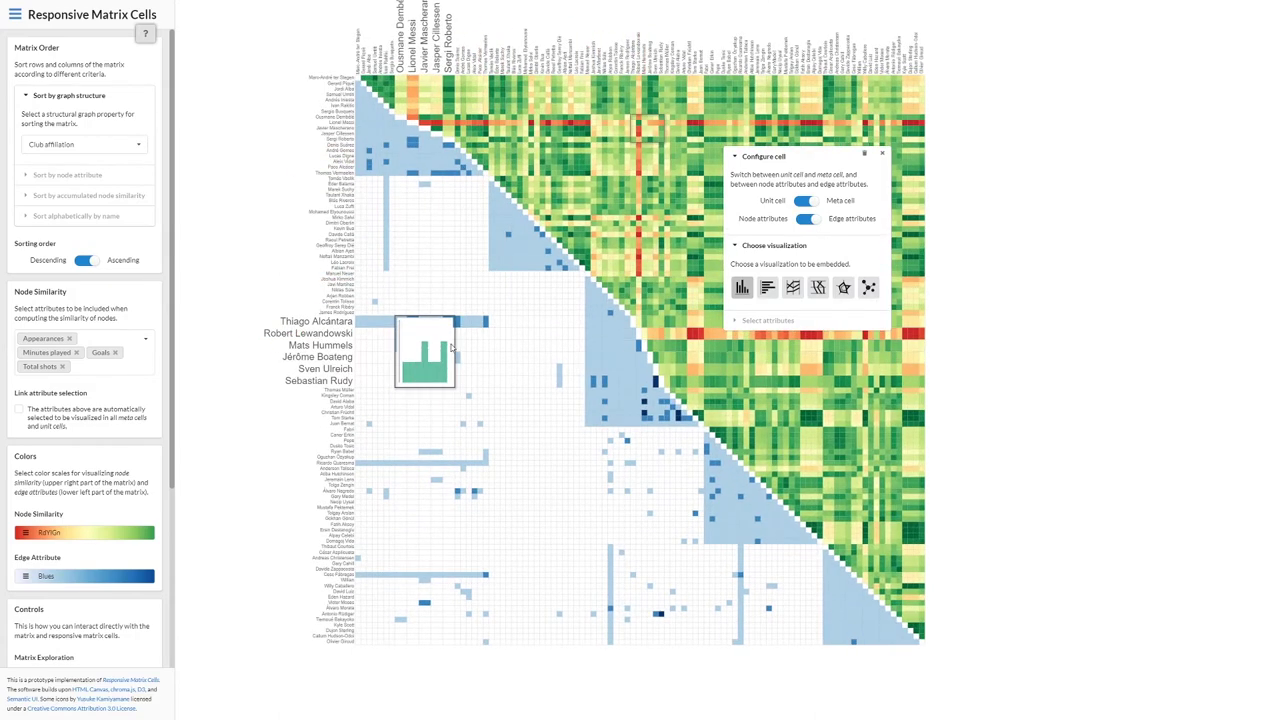
{"action": "left_click", "coordinate": [450, 335]}
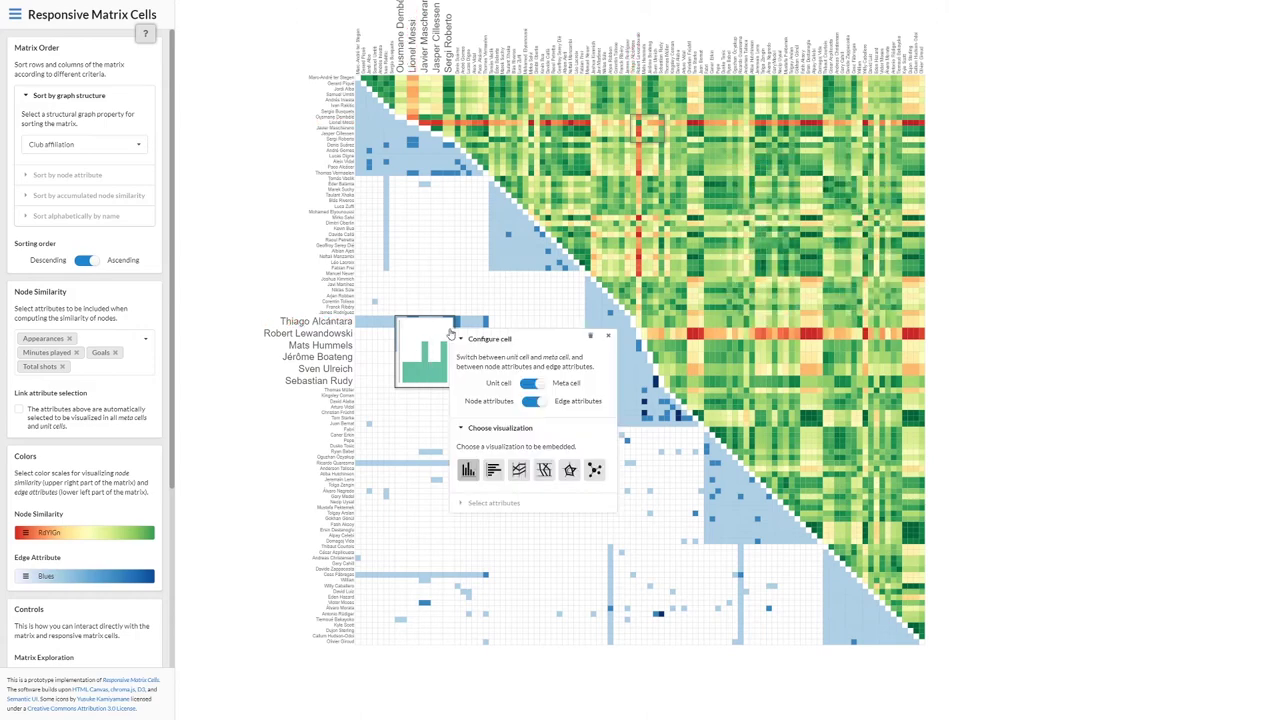
{"action": "left_click", "coordinate": [594, 471]}
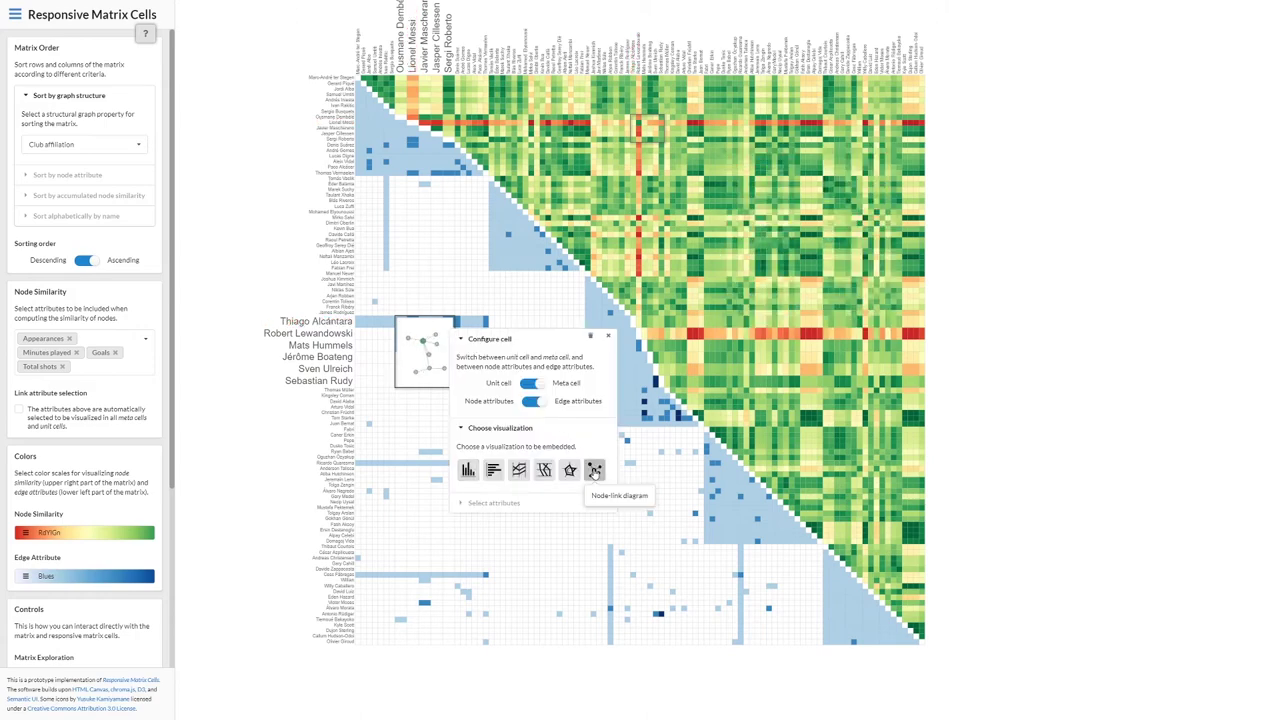
{"action": "left_click", "coordinate": [611, 339]}
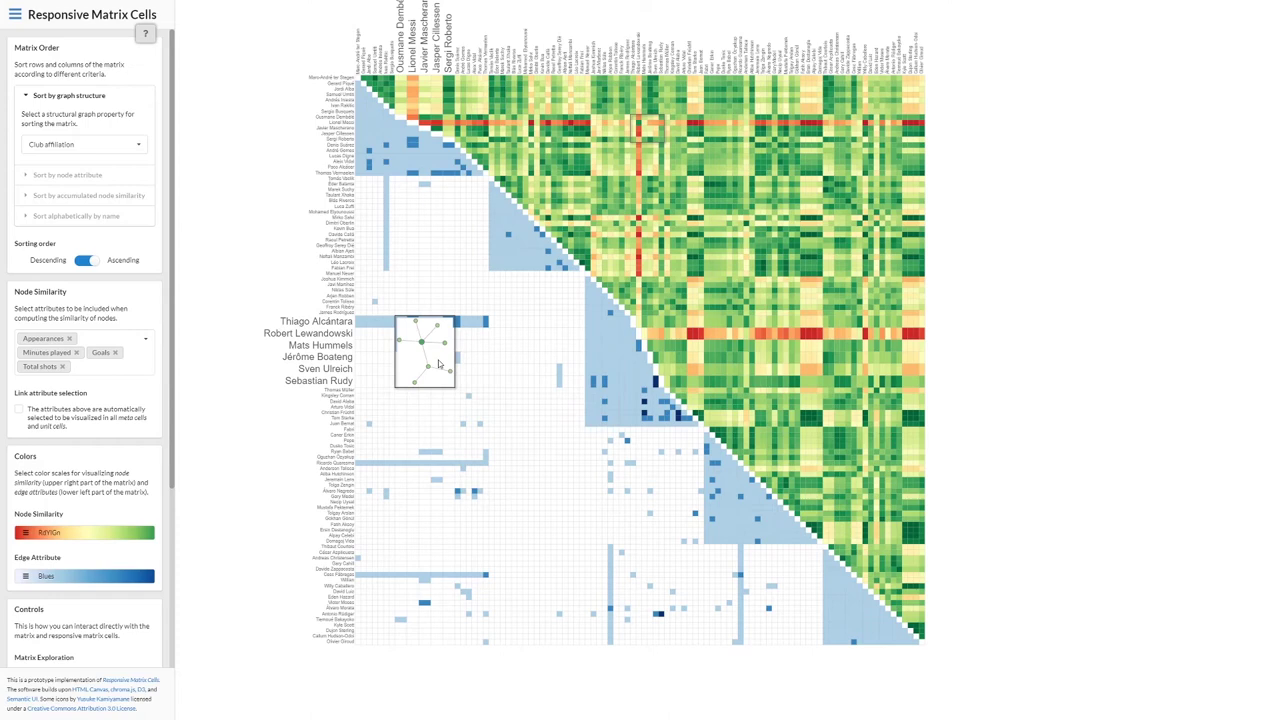
{"action": "scroll", "coordinate": [437, 365], "scroll_direction": "up", "scroll_amount": 3}
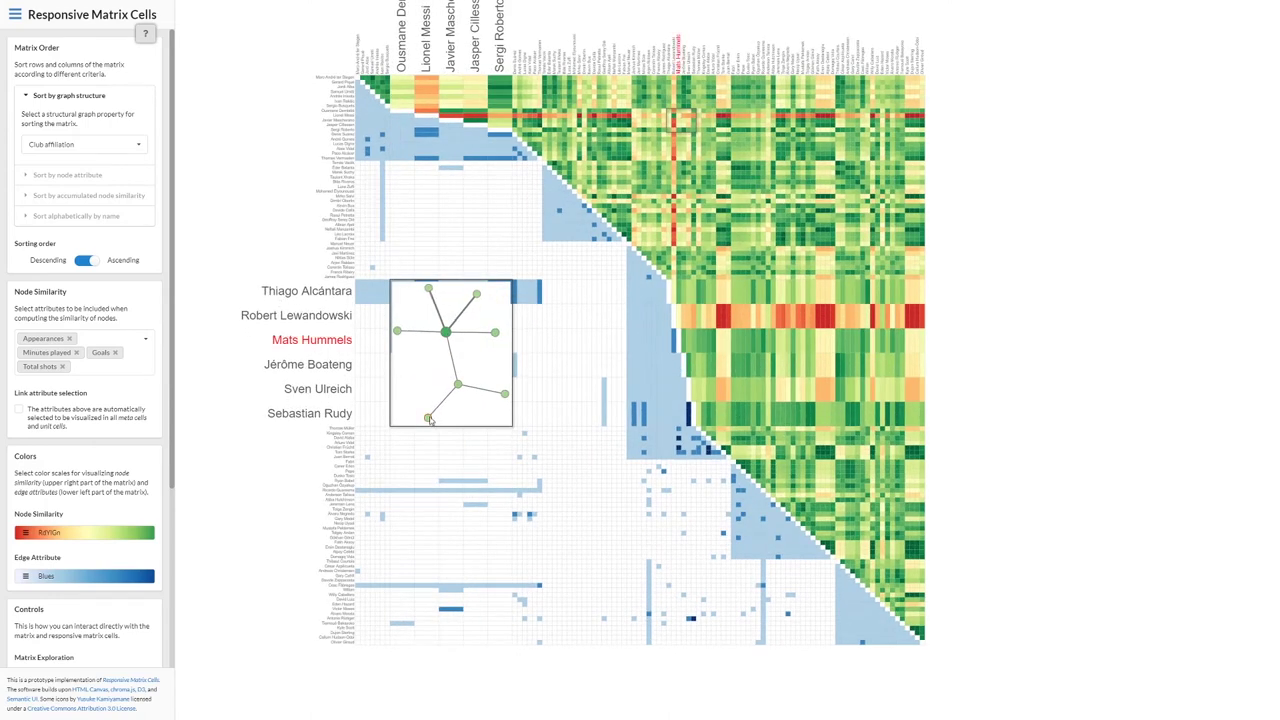
Show Lionel Messi's expanded cells as radar charts
{"action": "scroll", "coordinate": [466, 364], "scroll_direction": "down", "scroll_amount": 3}
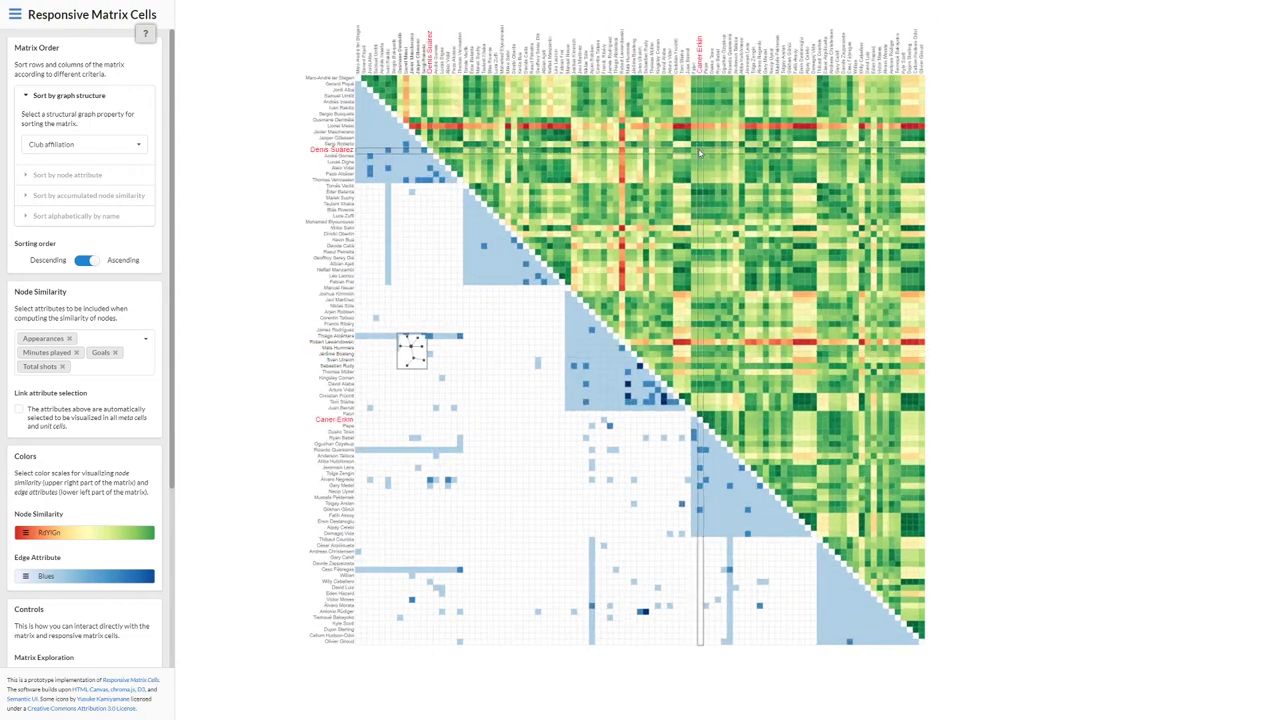
{"action": "scroll", "coordinate": [692, 153], "scroll_direction": "up", "scroll_amount": 3}
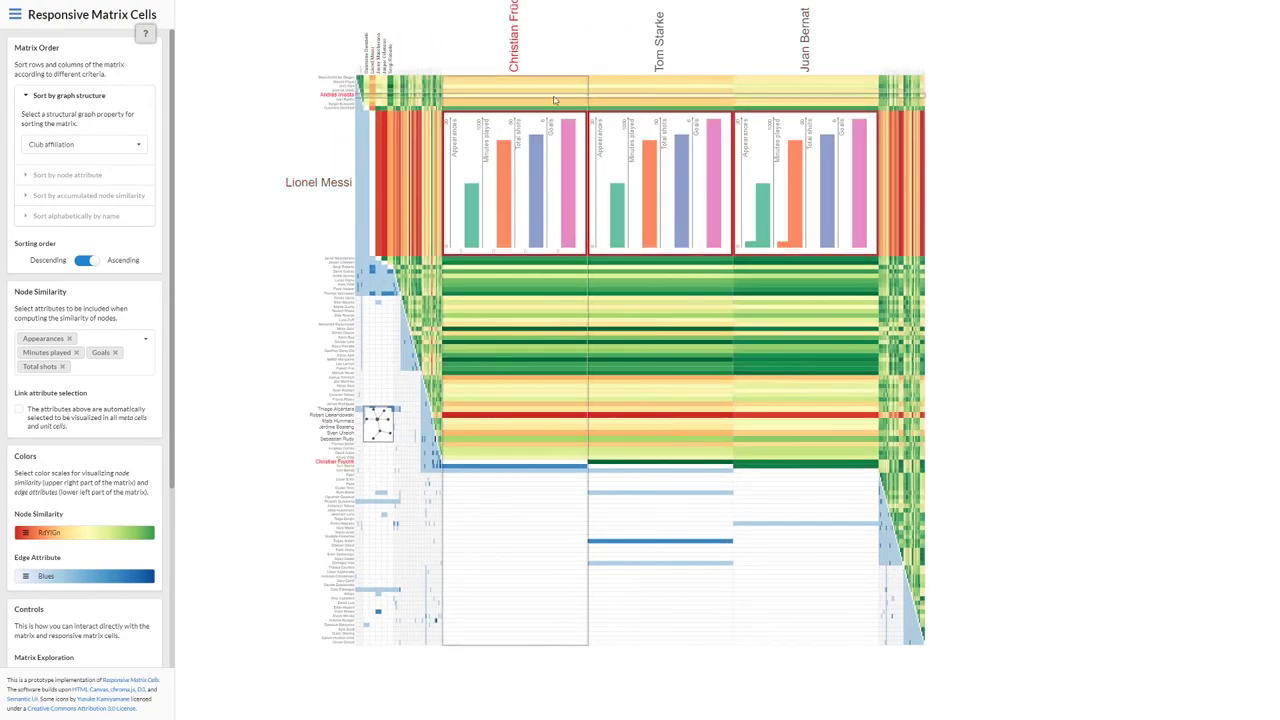
{"action": "left_click", "coordinate": [618, 138]}
{"action": "left_click", "coordinate": [736, 274]}
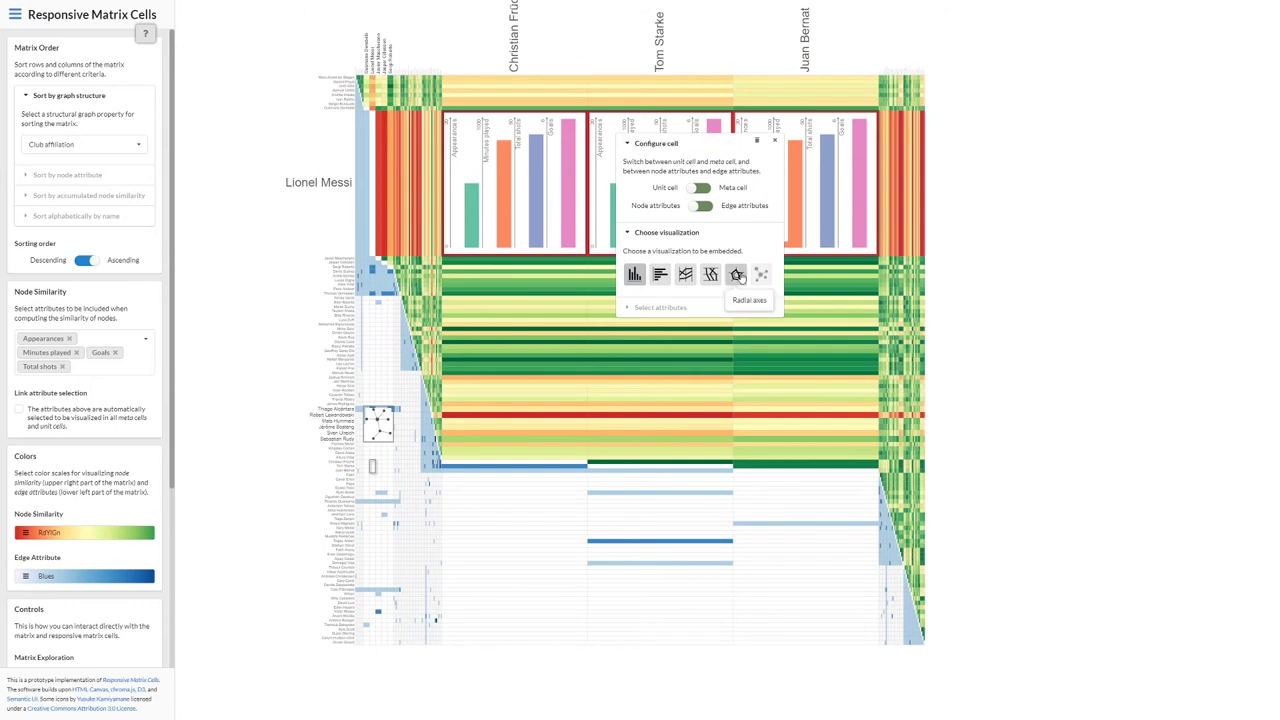
{"action": "left_click", "coordinate": [773, 141]}
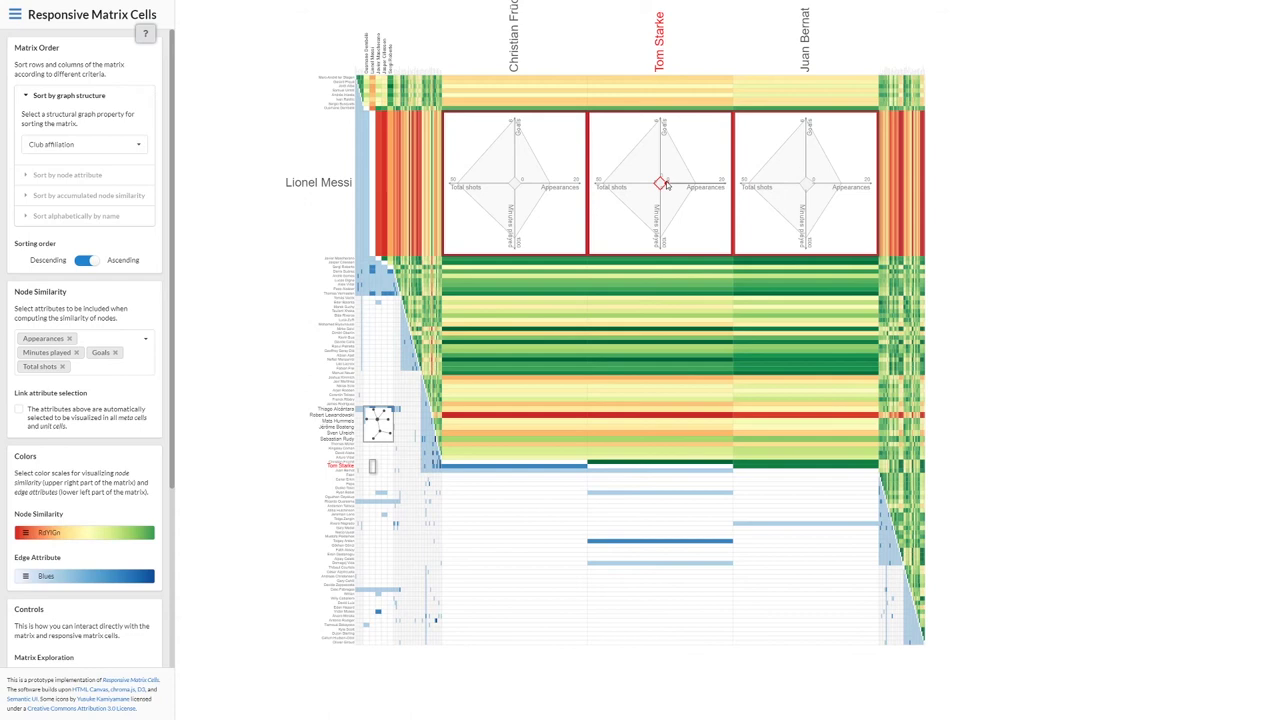
Set Tom Starke's Appearances to 2 and drag his Total shots value higher on the radar
{"action": "mouse_move", "coordinate": [665, 186]}
{"action": "left_mouse_down"}
{"action": "mouse_move", "coordinate": [686, 190]}
{"action": "mouse_move", "coordinate": [660, 183]}
{"action": "left_mouse_up"}
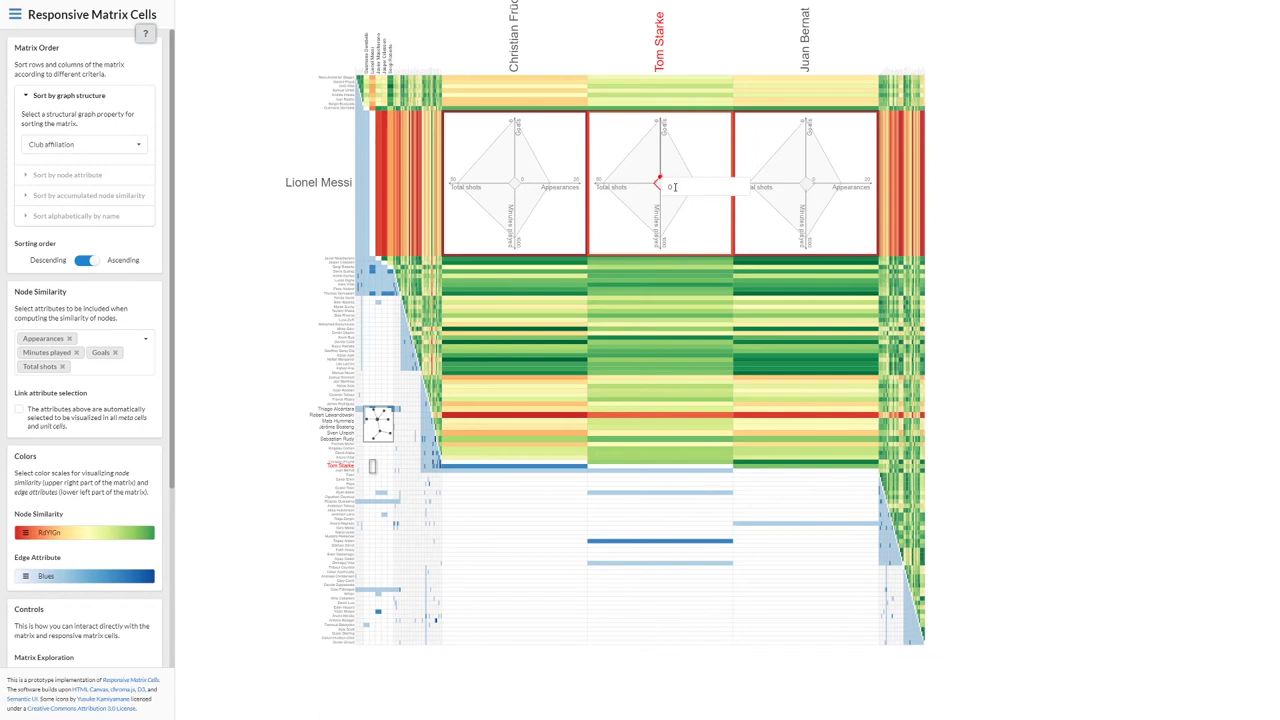
{"action": "left_click", "coordinate": [680, 193]}
{"action": "type", "text": "2"}
{"action": "key", "text": "Return"}
{"action": "left_click_drag", "start_coordinate": [660, 184], "coordinate": [655, 187]}
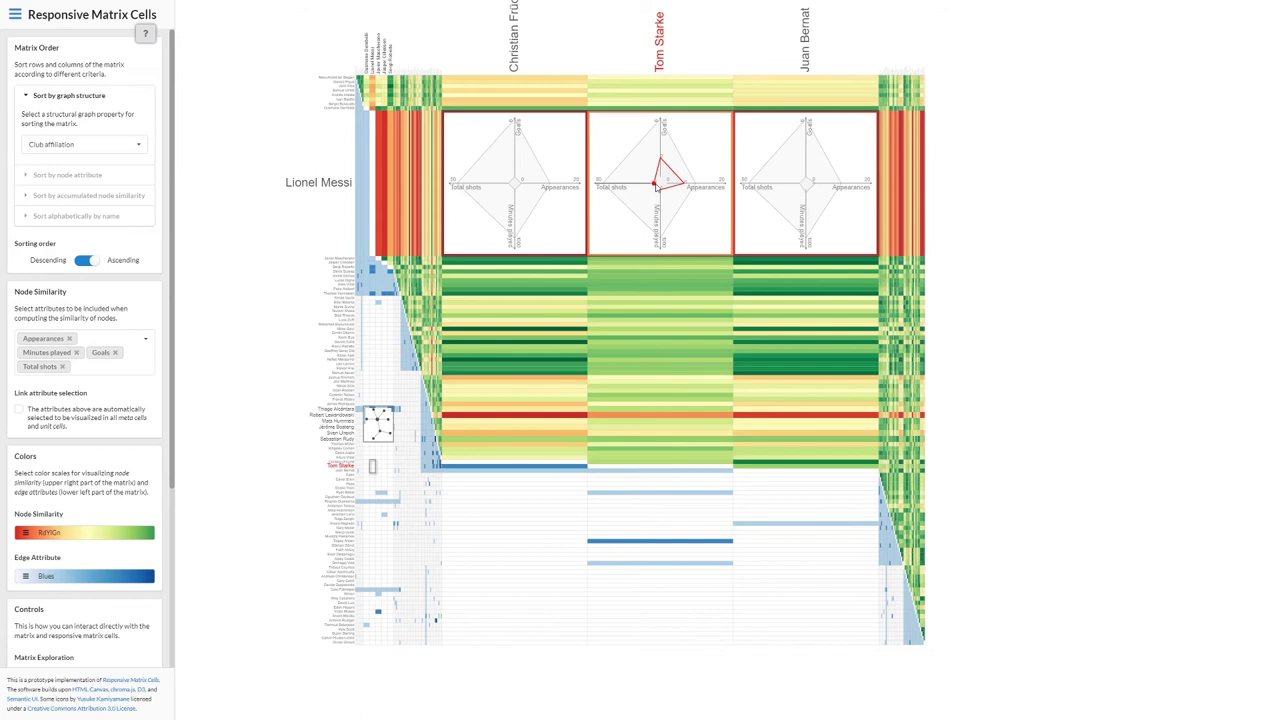
{"action": "left_click_drag", "start_coordinate": [656, 187], "coordinate": [631, 193]}
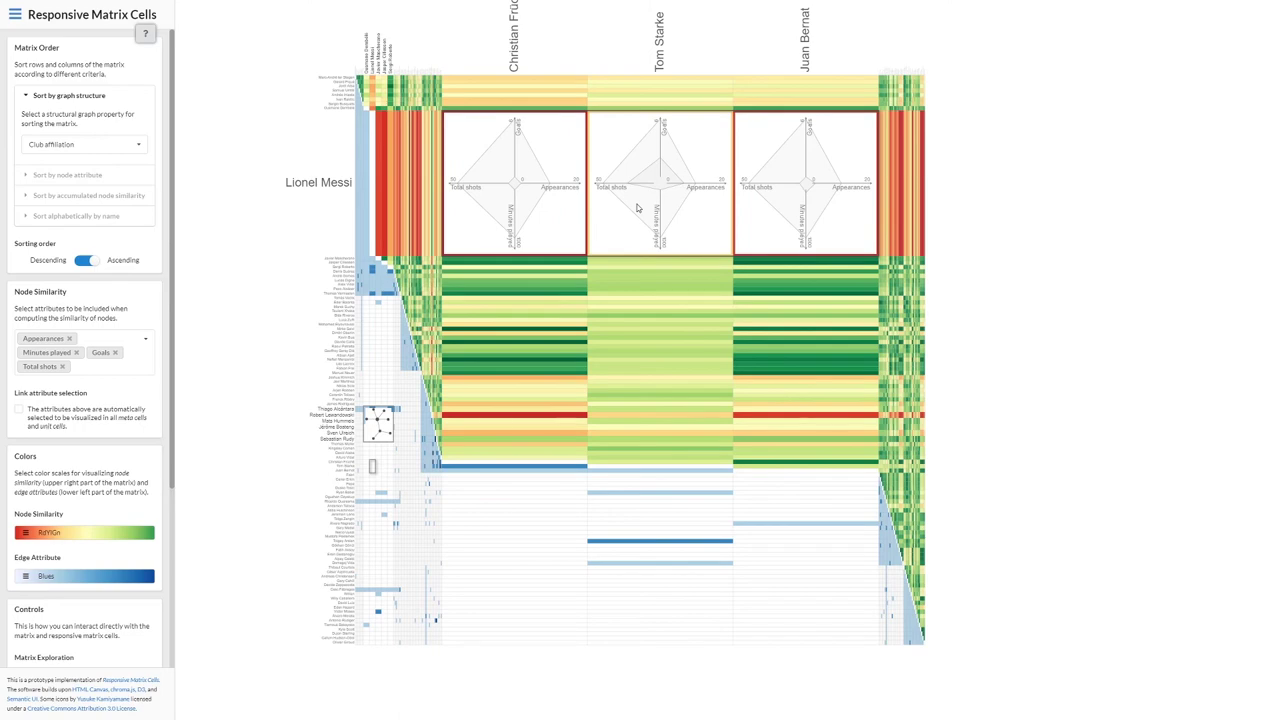
Collapse Messi's radar row, expand the Fabri to Dusko Tosic block, then collapse it again
{"action": "left_click", "coordinate": [638, 207]}
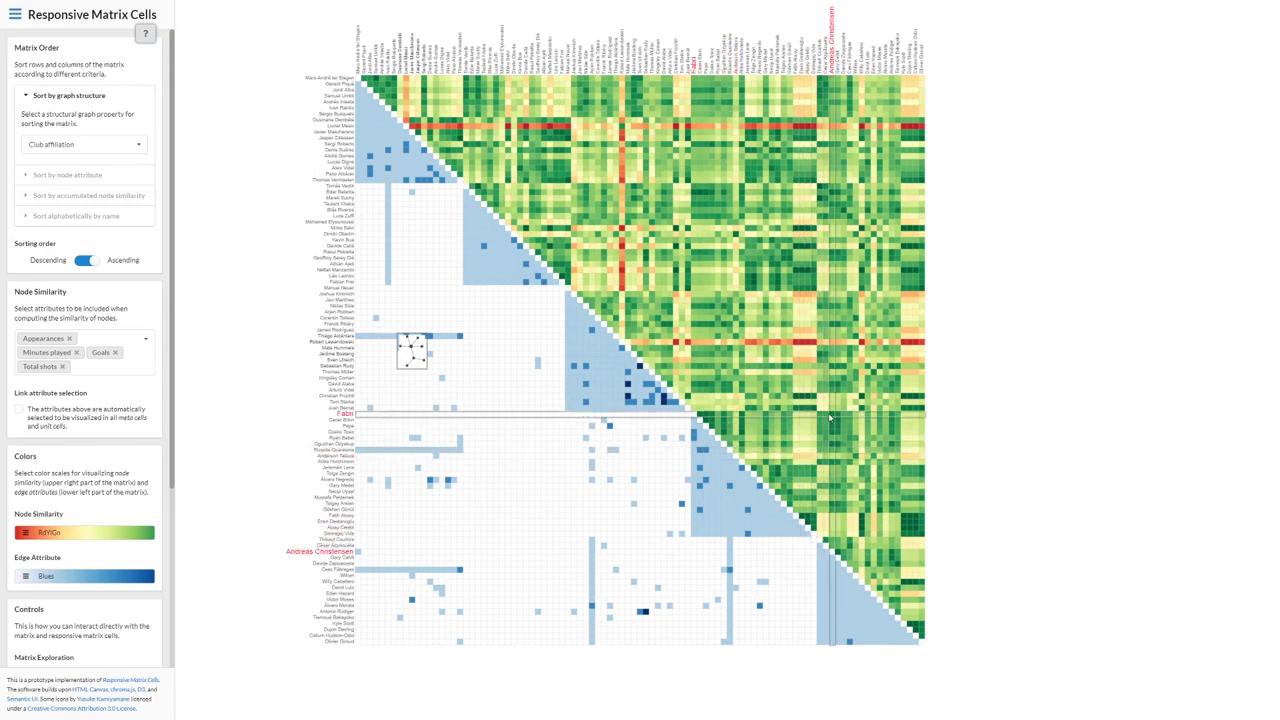
{"action": "left_click_drag", "start_coordinate": [817, 413], "coordinate": [857, 461]}
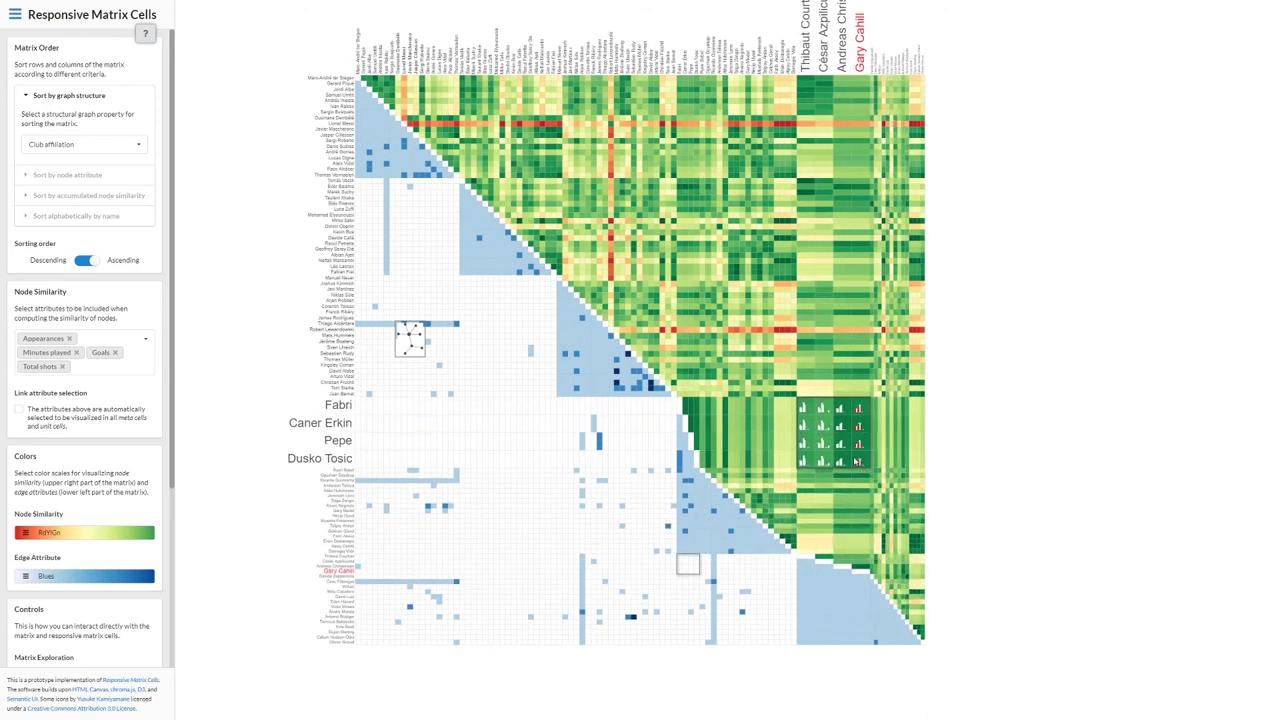
{"action": "left_click", "coordinate": [832, 435]}
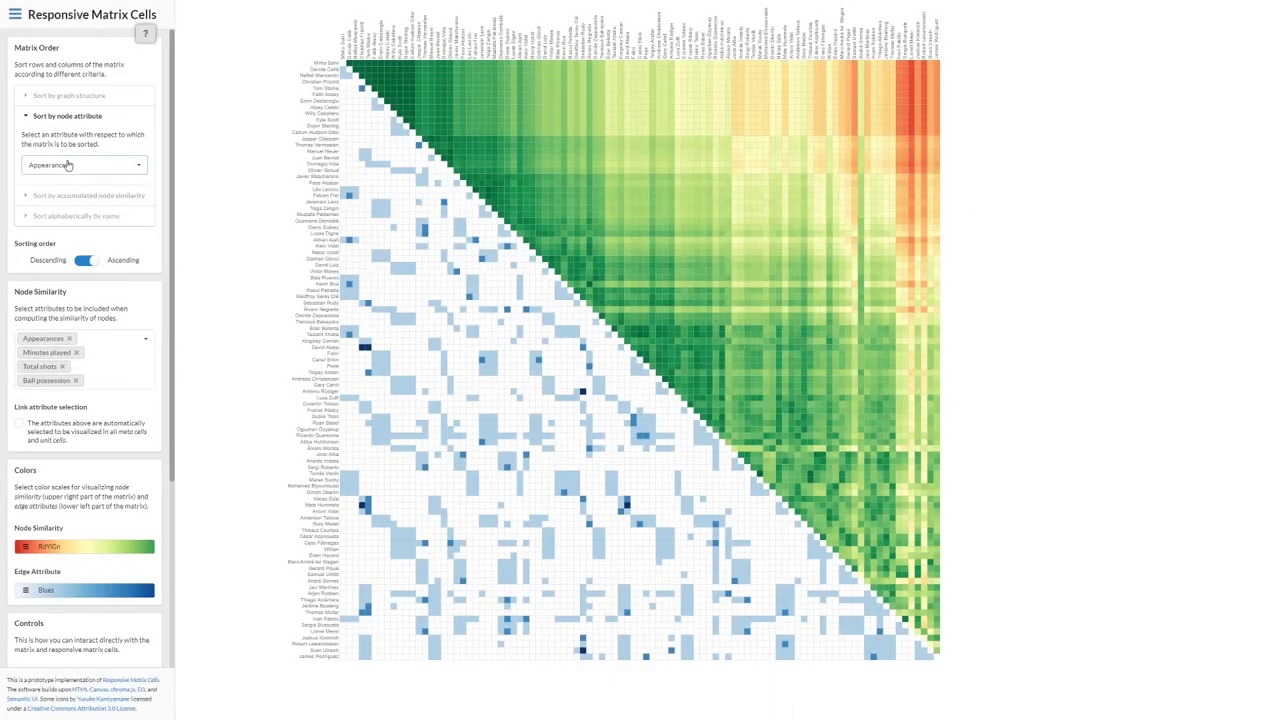
Sort the matrix by Ball possession, then re-sort it by Node degree
{"action": "left_click", "coordinate": [85, 165]}
{"action": "scroll", "coordinate": [64, 230], "scroll_direction": "down", "scroll_amount": 2}
{"action": "left_click", "coordinate": [63, 224]}
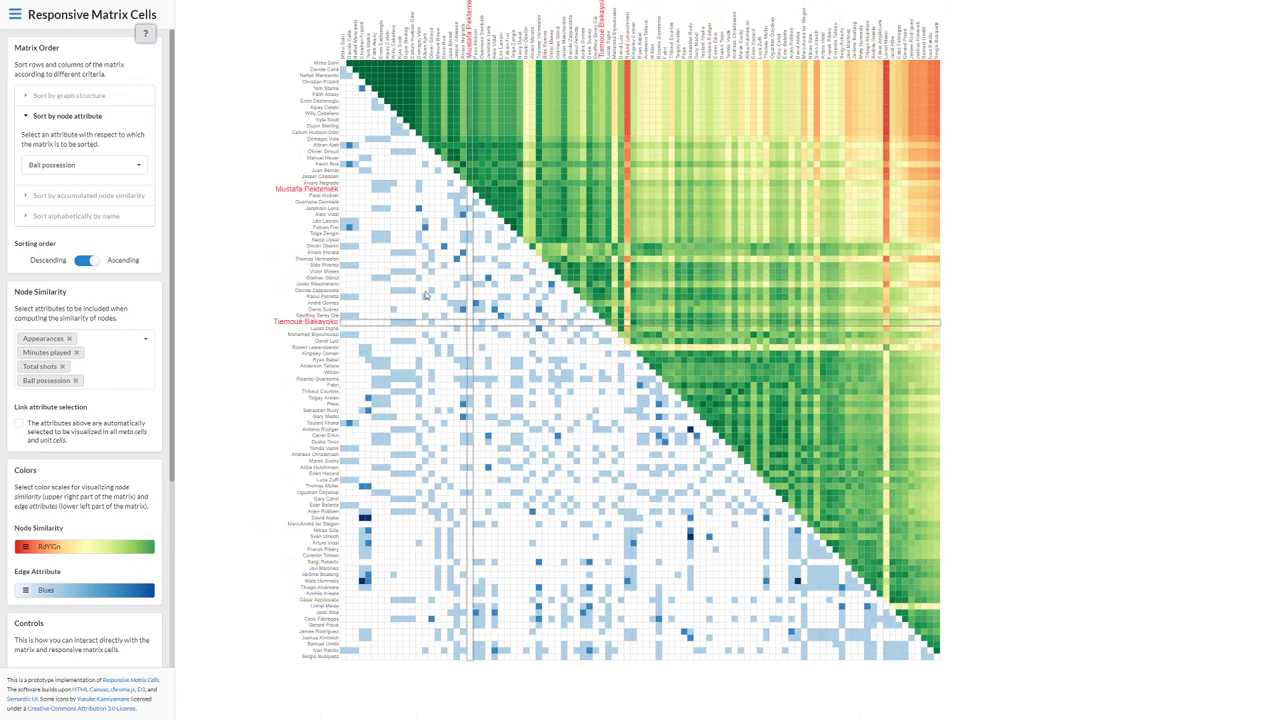
{"action": "left_click", "coordinate": [125, 196]}
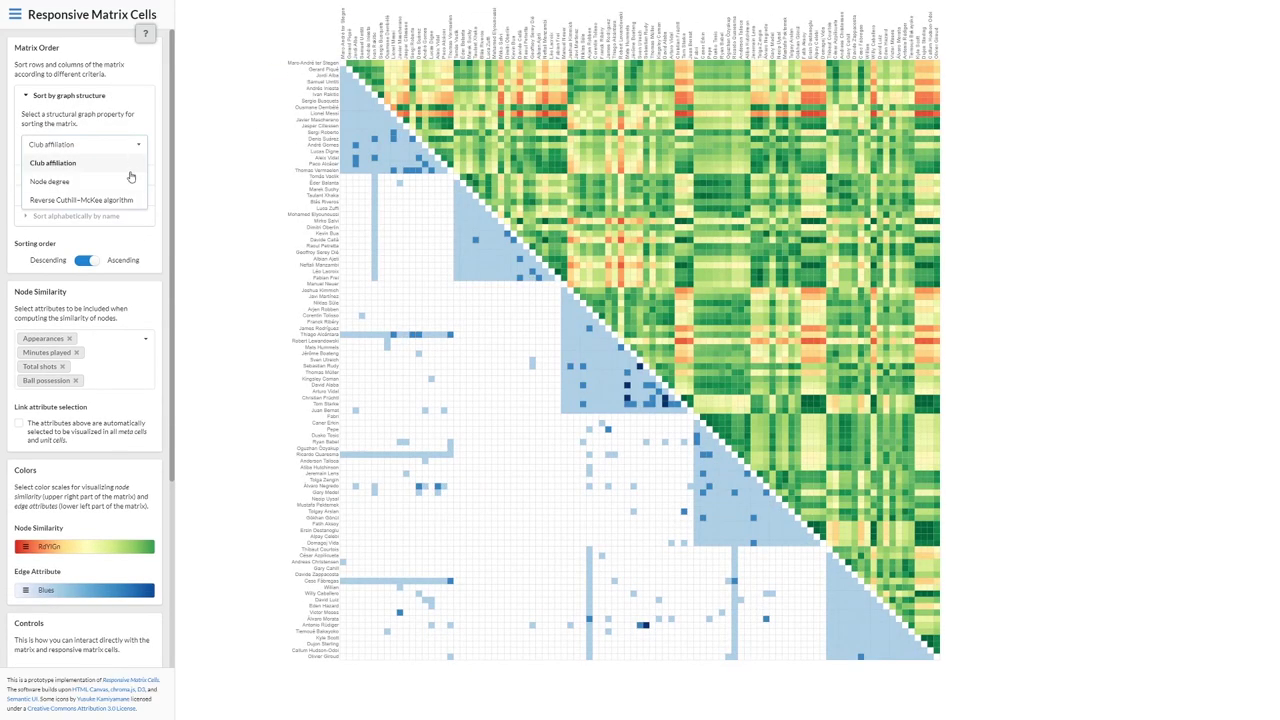
{"action": "left_click", "coordinate": [130, 180]}
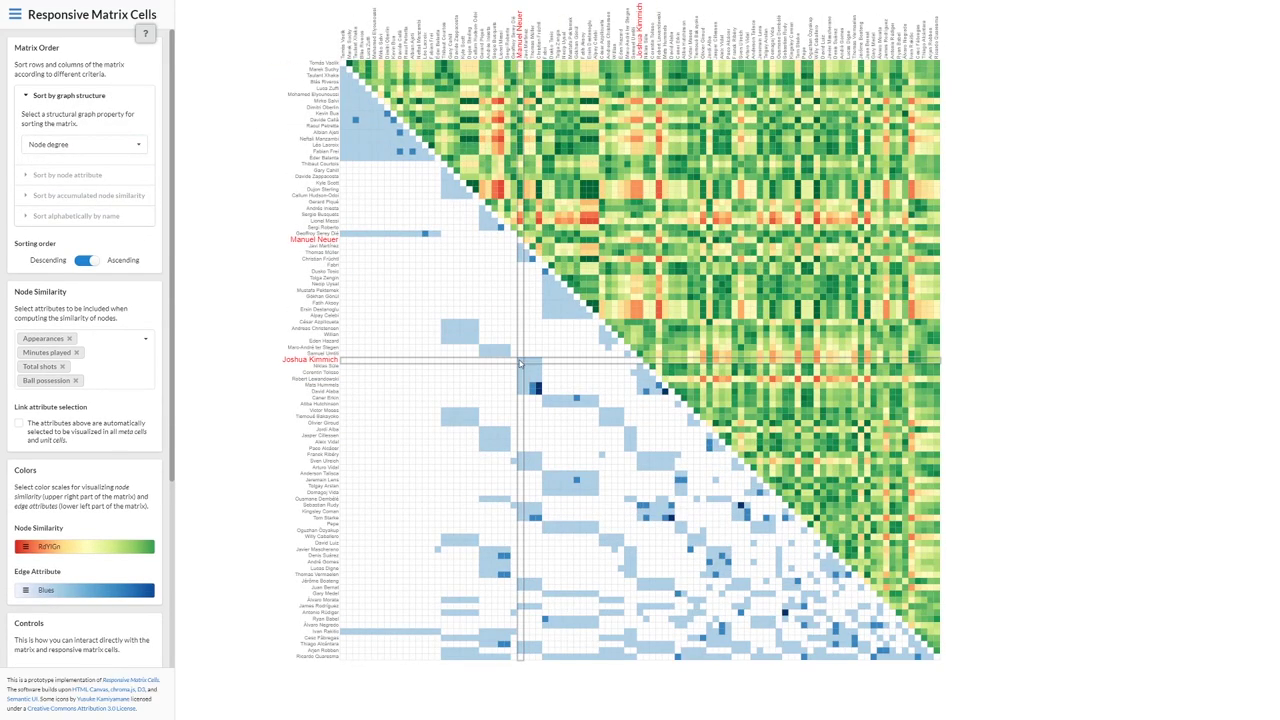
{"action": "scroll", "coordinate": [537, 393], "scroll_direction": "up", "scroll_amount": 2}
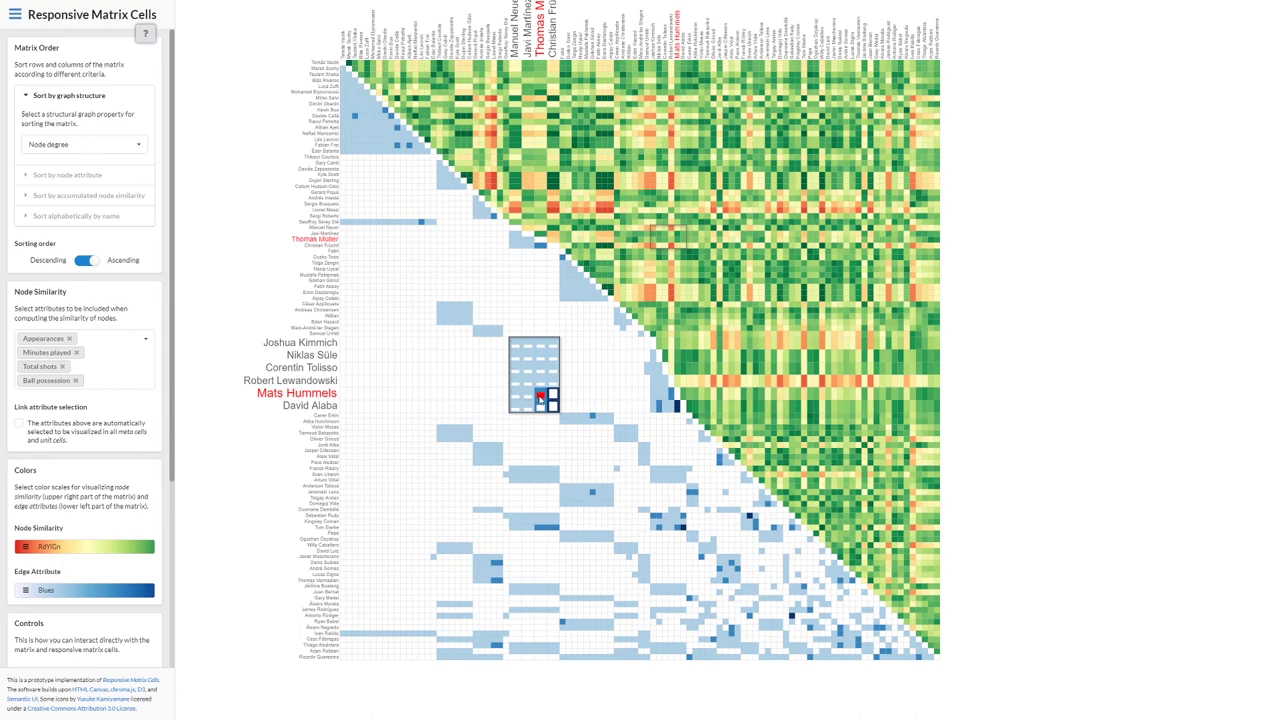